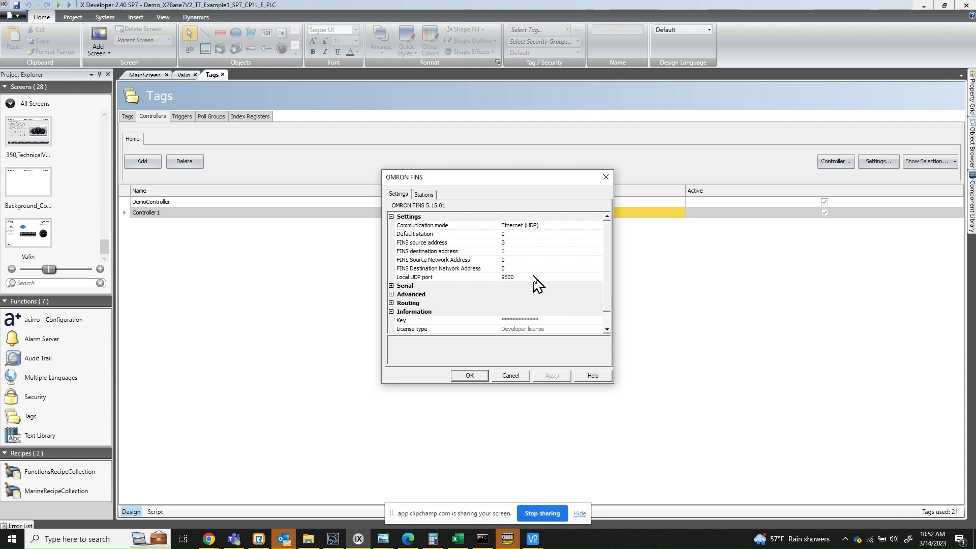
Check the station address entries in the OMRON FINS controller settings and review the project's tag list through its last entries.
left_click(423, 195)
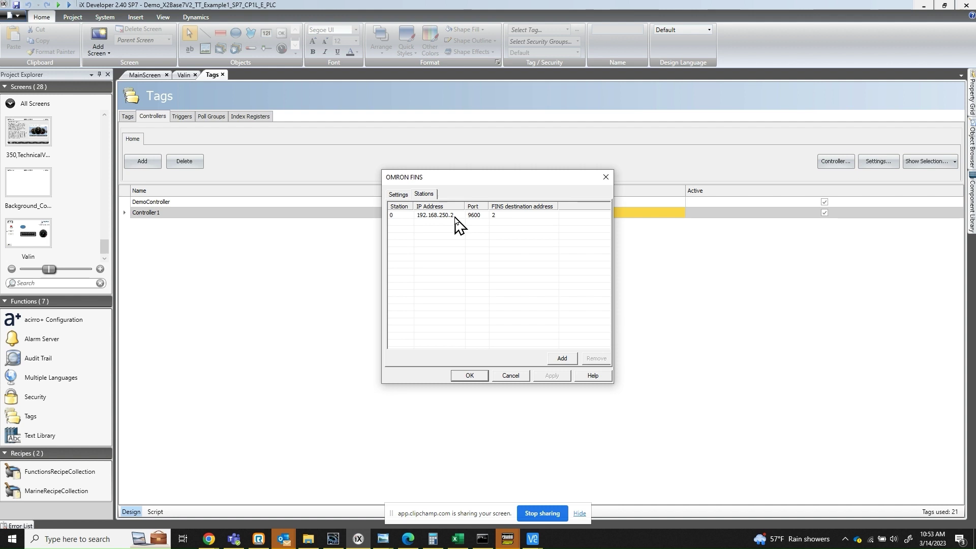
left_click(469, 375)
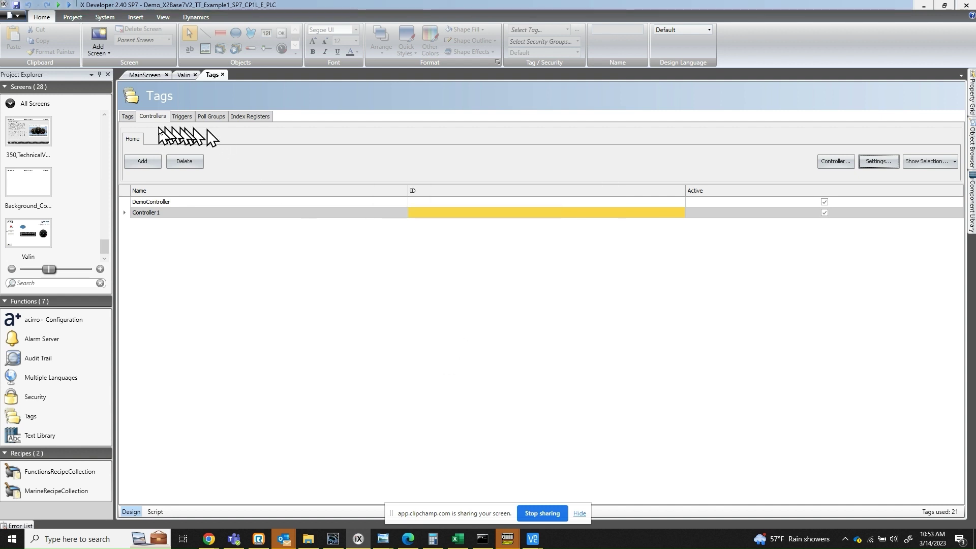
left_click(131, 118)
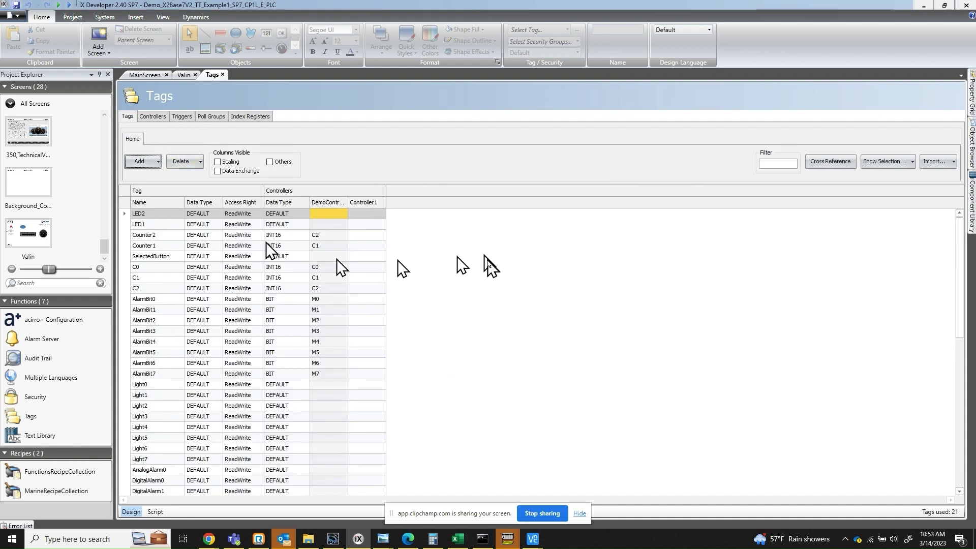
left_click_drag(961, 245, 958, 388)
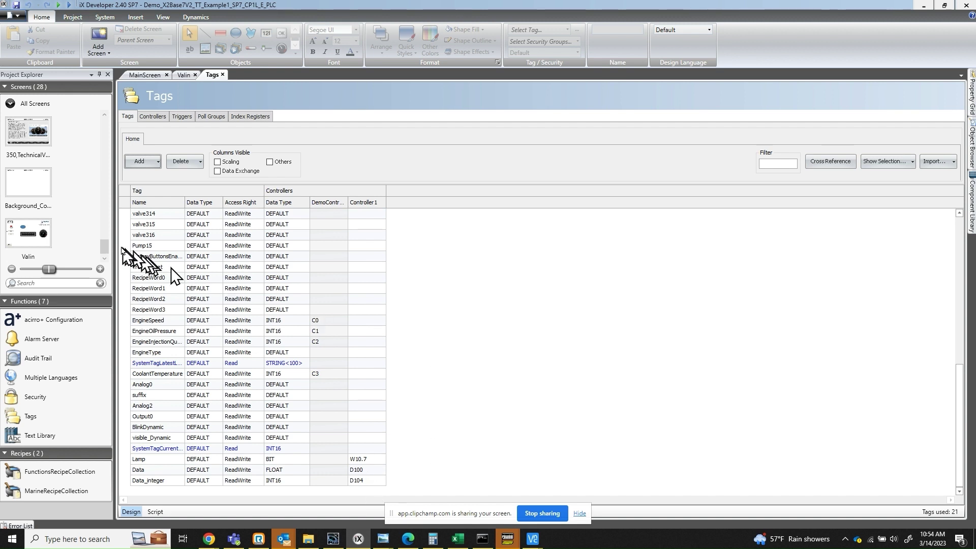
Open the Valin screen and look over the component library symbols and the red push button's properties.
double_click(28, 233)
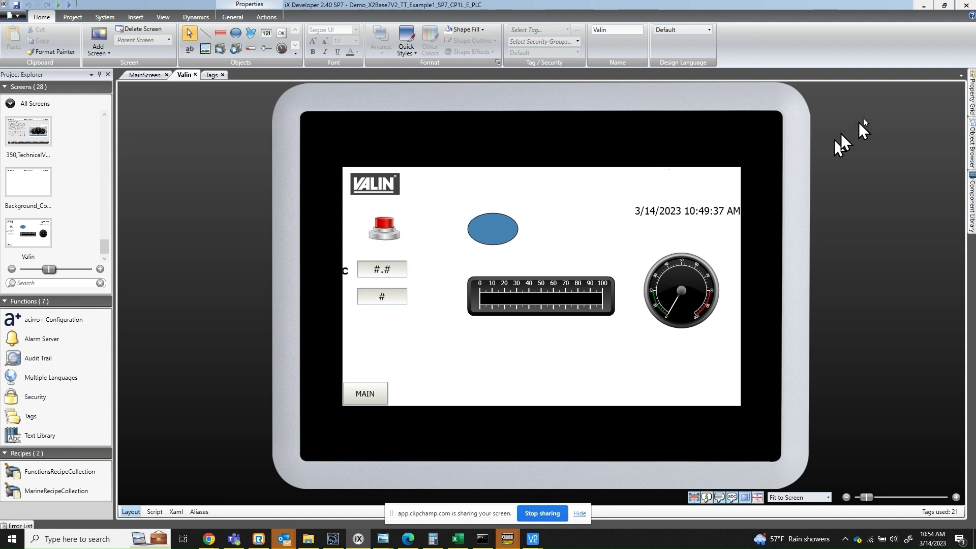
mouse_move(971, 92)
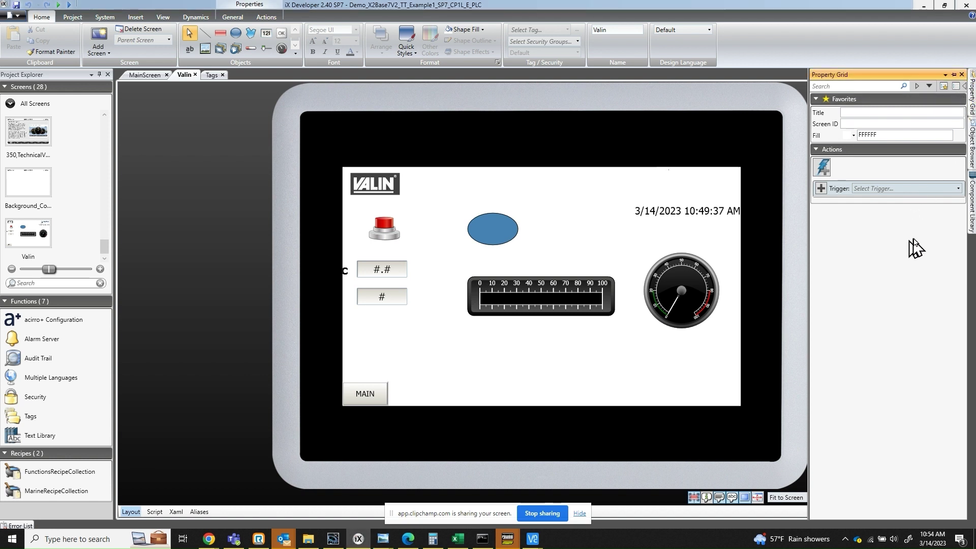
left_click(971, 203)
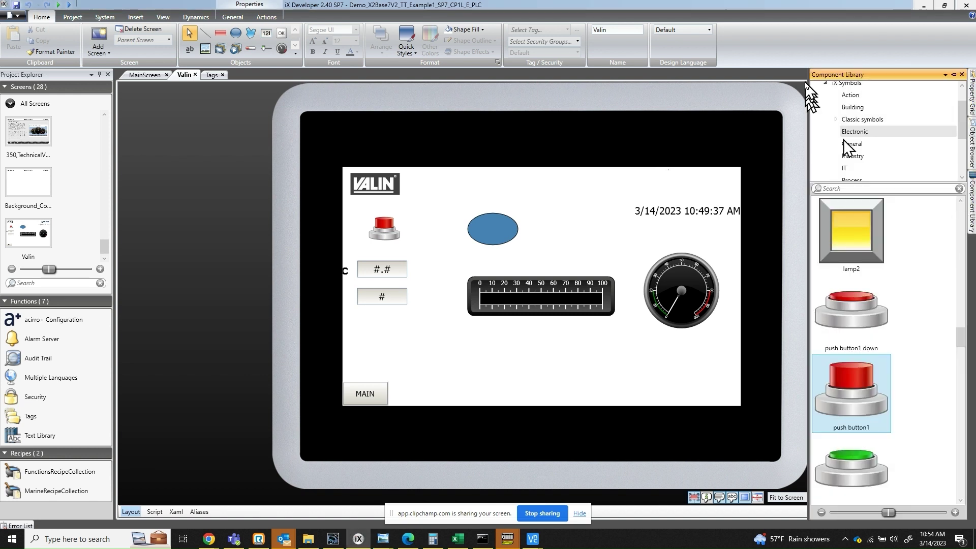
left_click(385, 229)
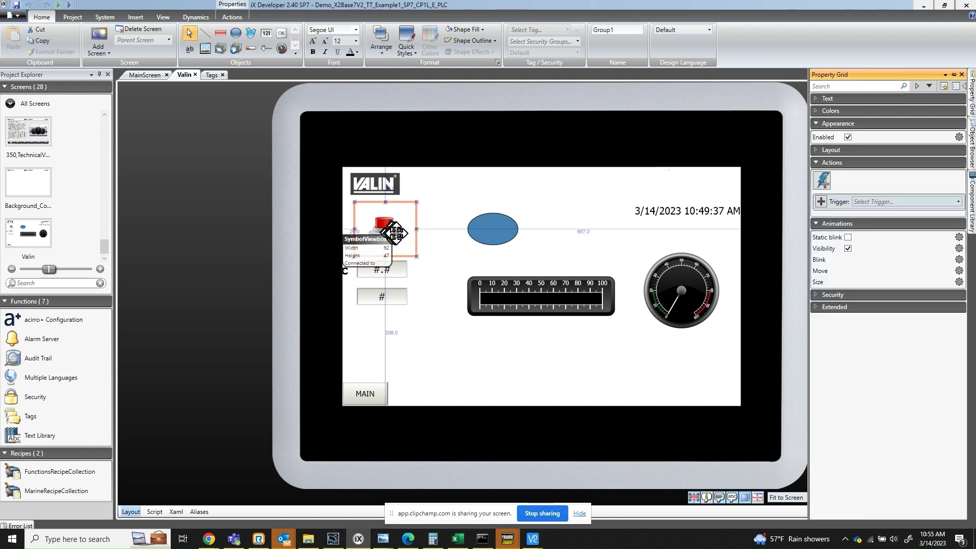
left_click(503, 356)
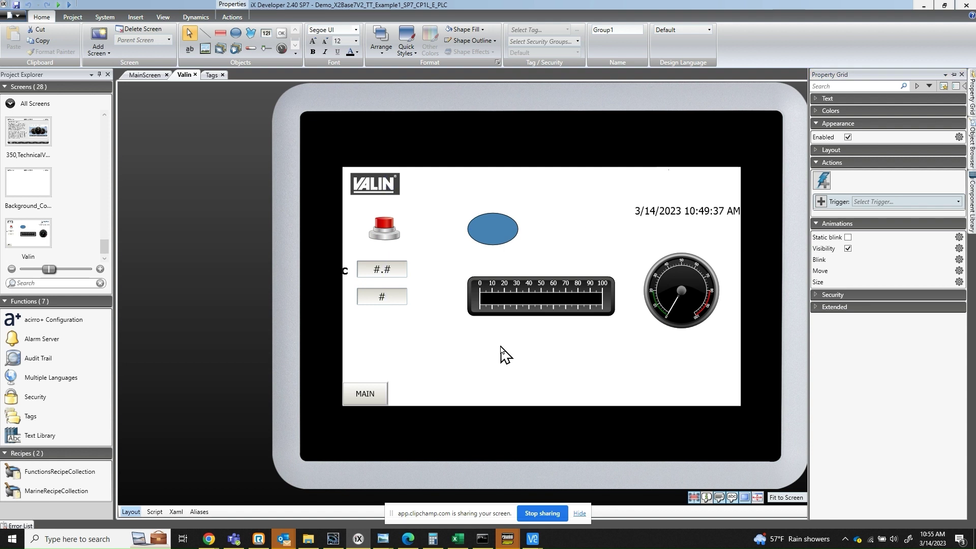
Inspect the fill color dynamics of the blue ellipse on the Valin screen.
left_click(502, 228)
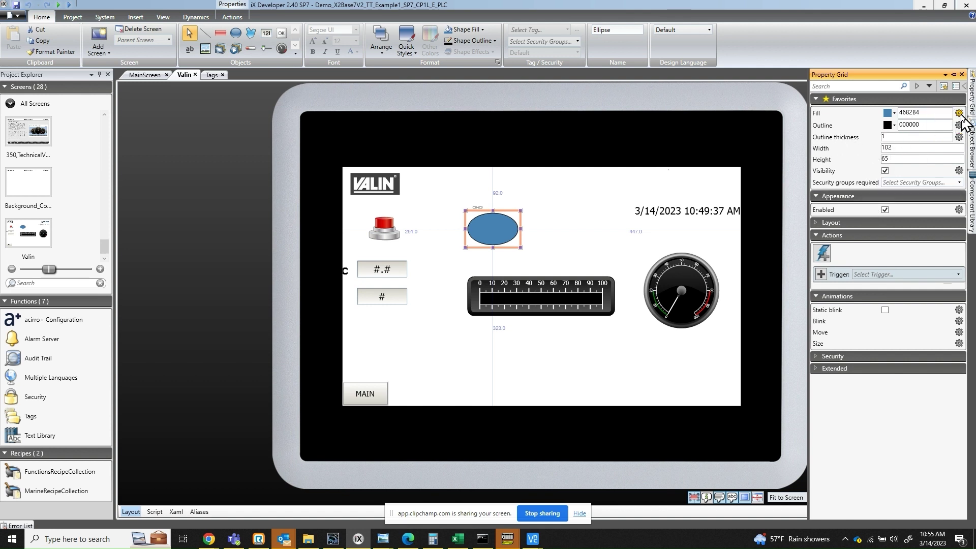
left_click(959, 113)
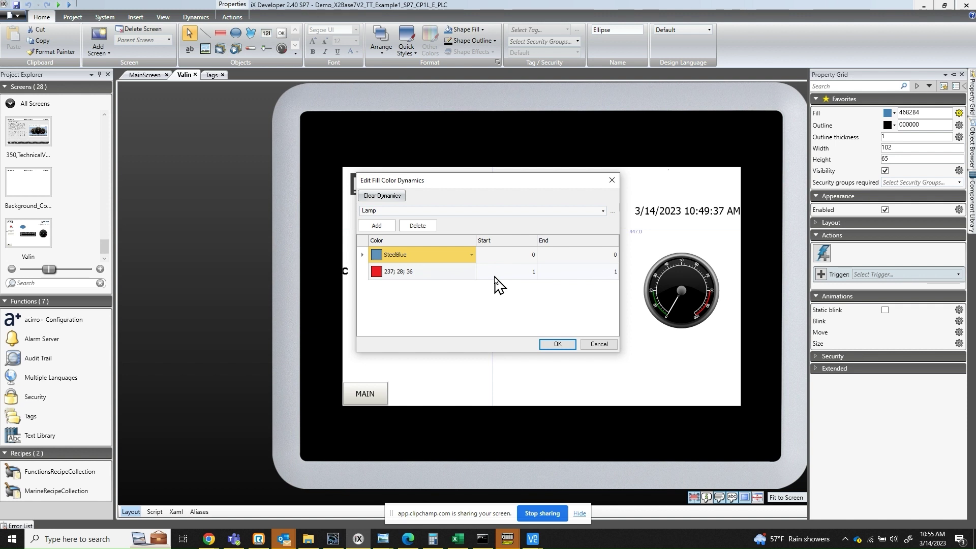
left_click(557, 344)
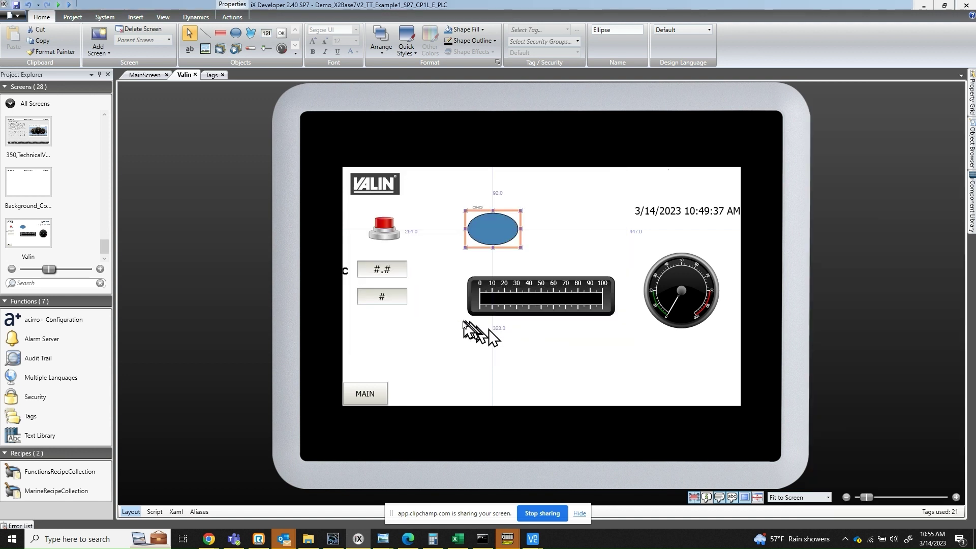
Inspect the properties of the upper numeric field and look up its Data tag in the tag list.
left_click(400, 271)
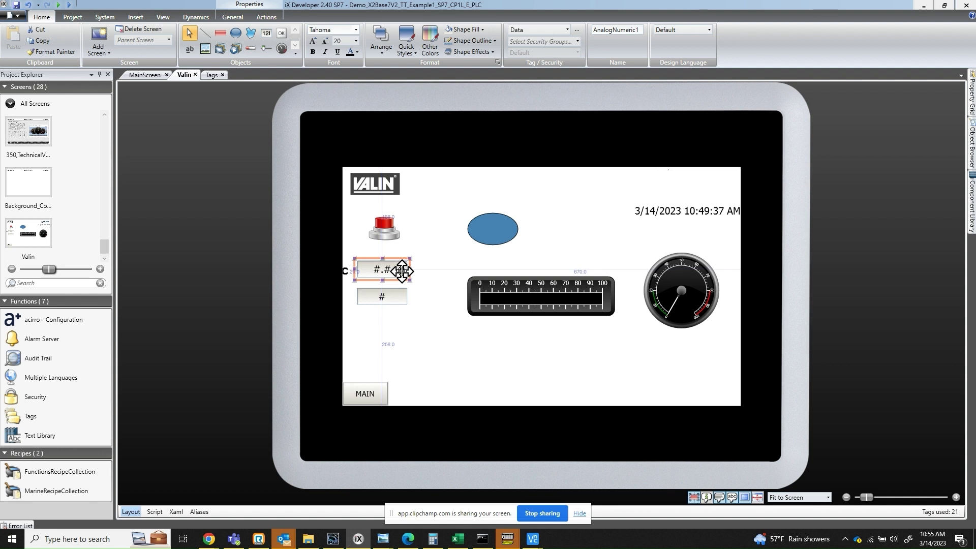
left_click(972, 93)
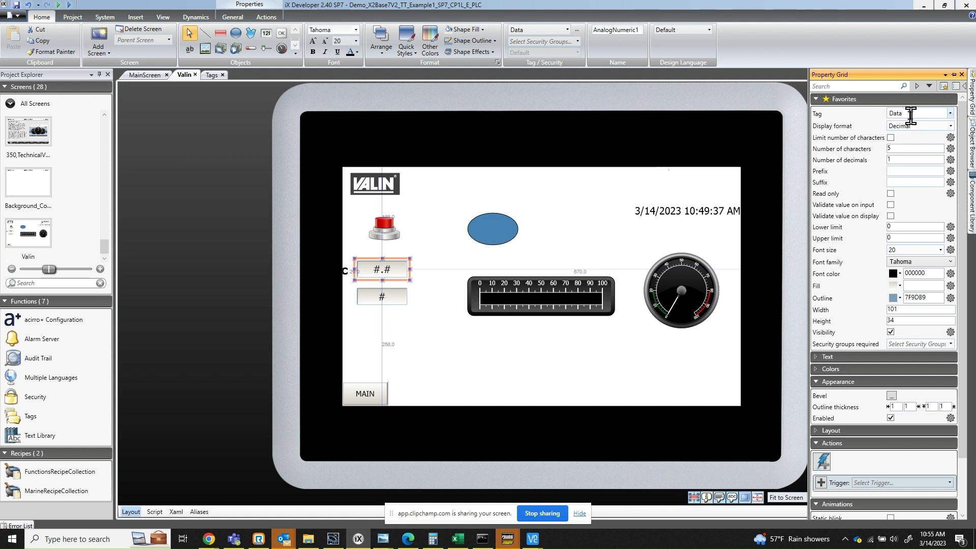
left_click(211, 75)
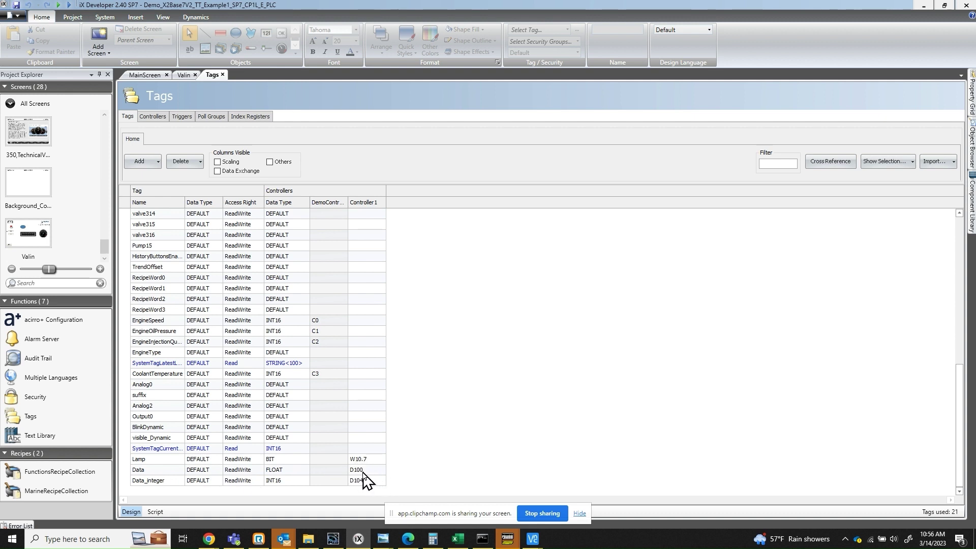
Inspect the lower numeric field on the Valin screen and look up its Data_integer tag's controller address.
double_click(41, 244)
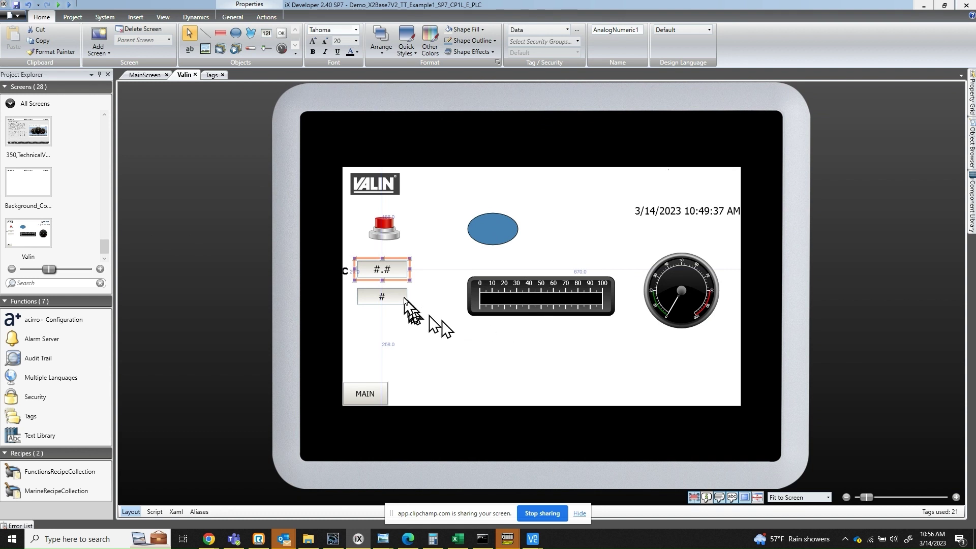
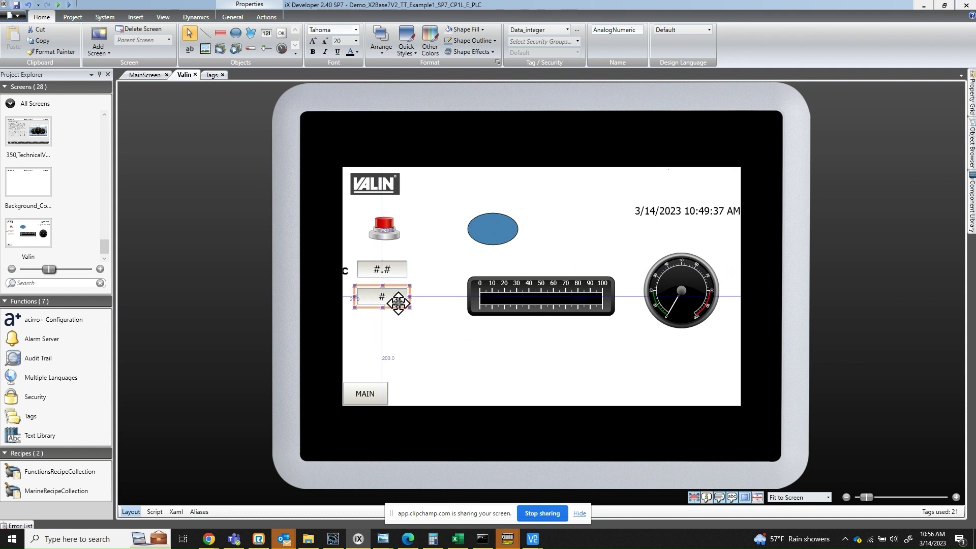
mouse_move(972, 99)
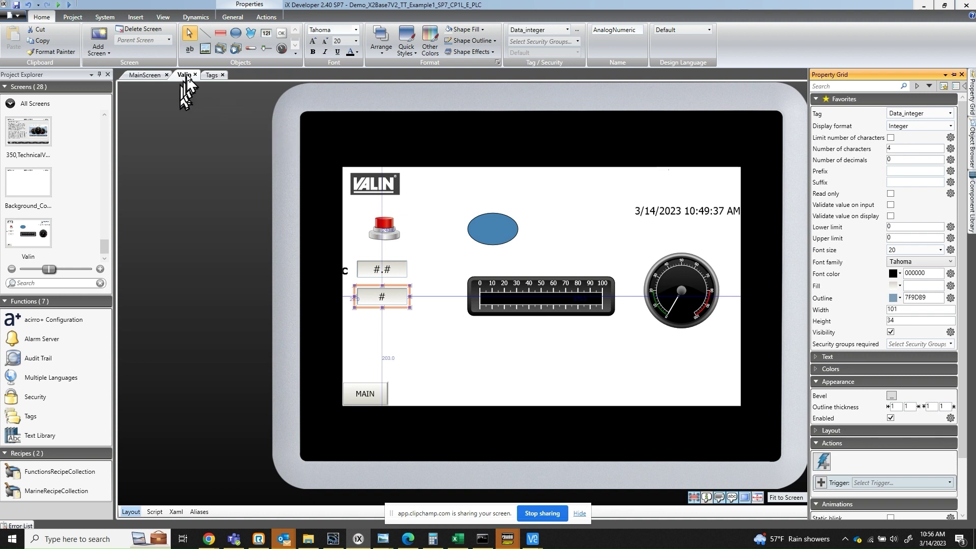
left_click(211, 75)
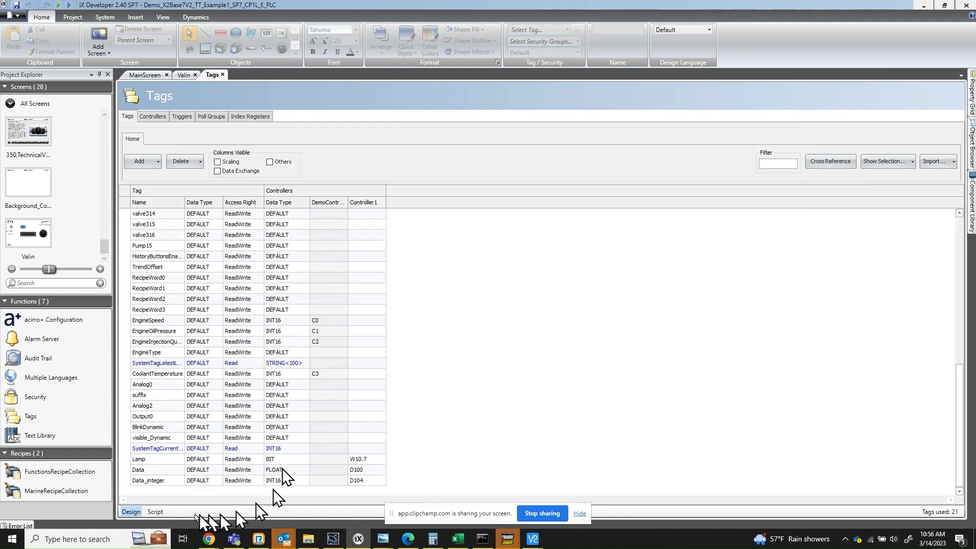
left_click(369, 482)
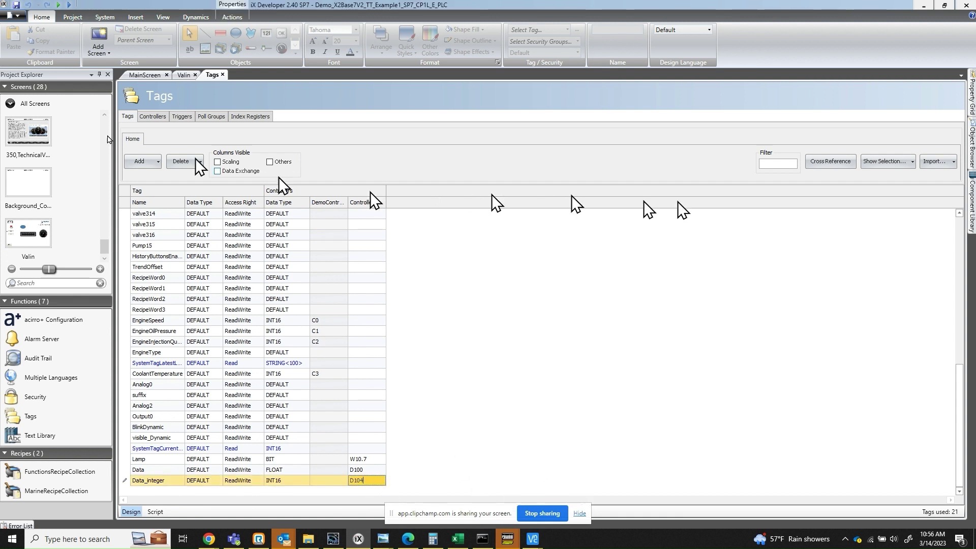
Compare the tag assignments of the linear meter, the circular meter and the lower numeric field on the Valin screen.
left_click(32, 235)
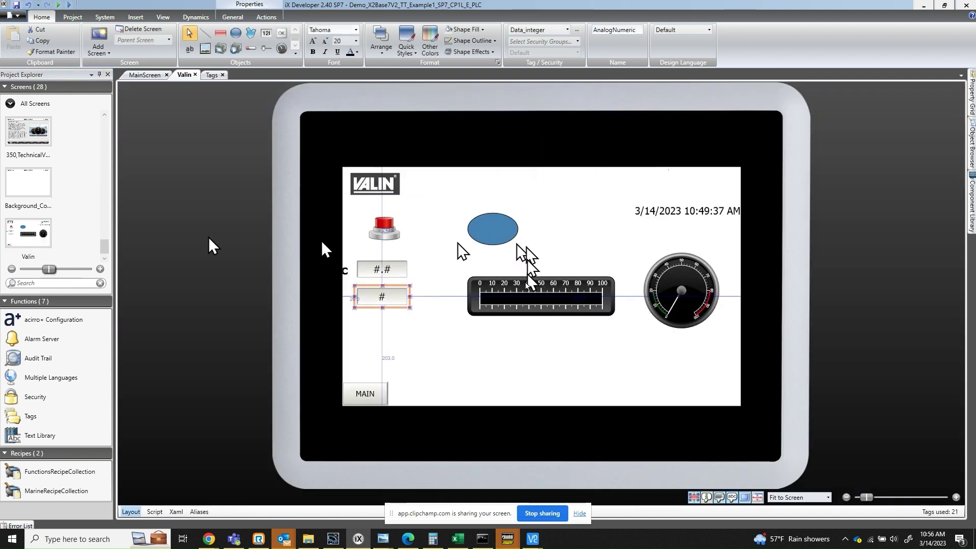
left_click(518, 300)
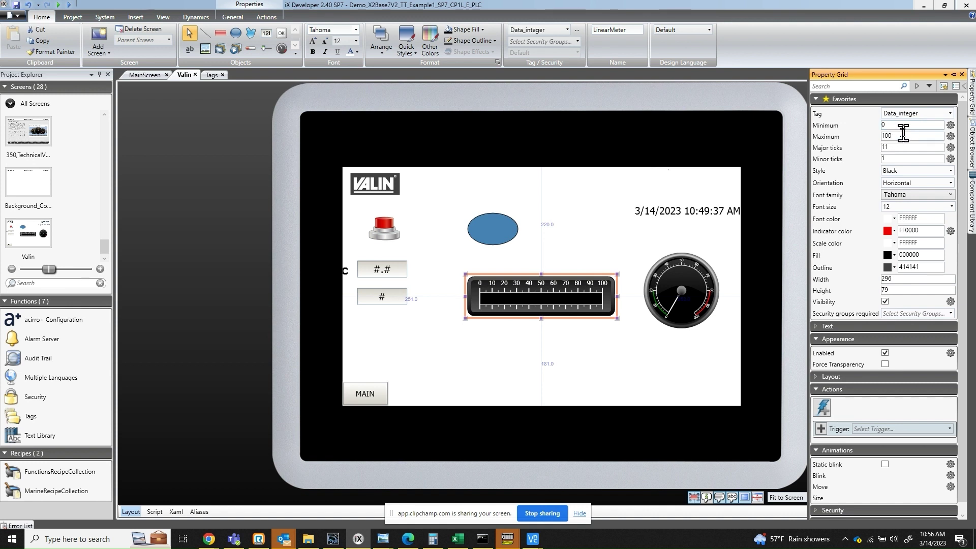
left_click(685, 300)
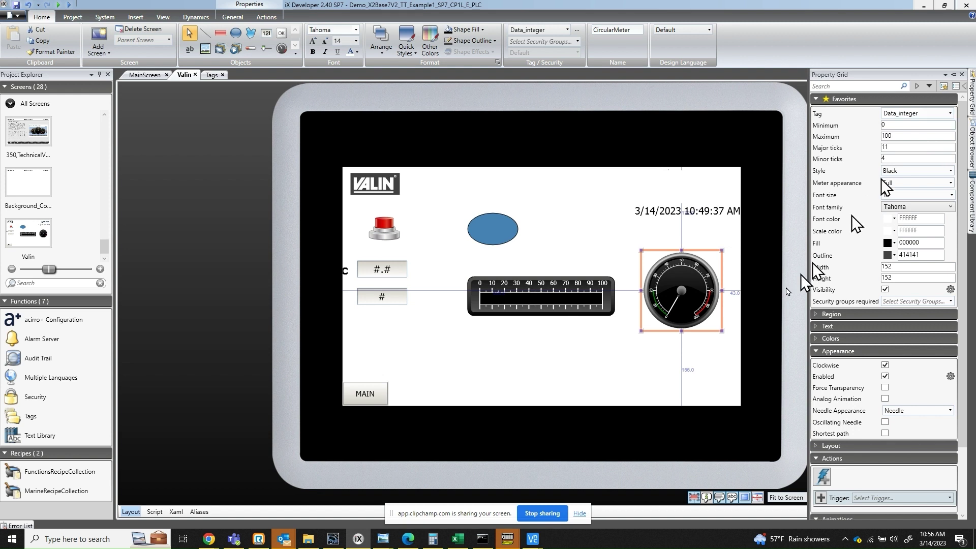
left_click(638, 379)
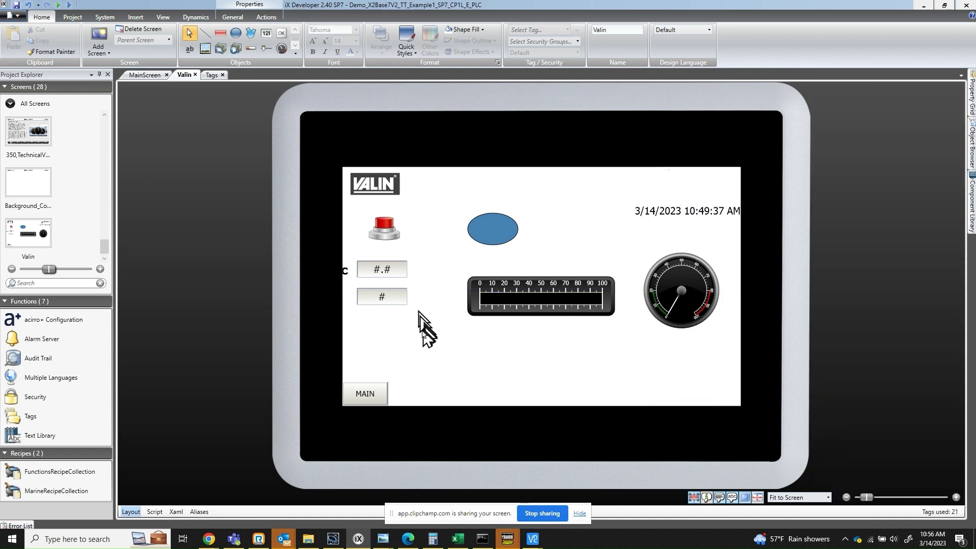
left_click(389, 300)
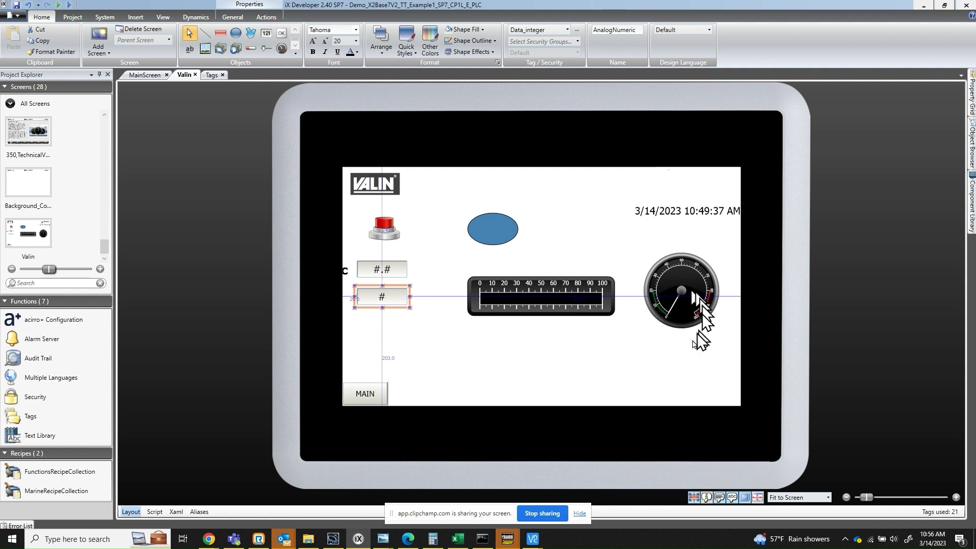
left_click(585, 373)
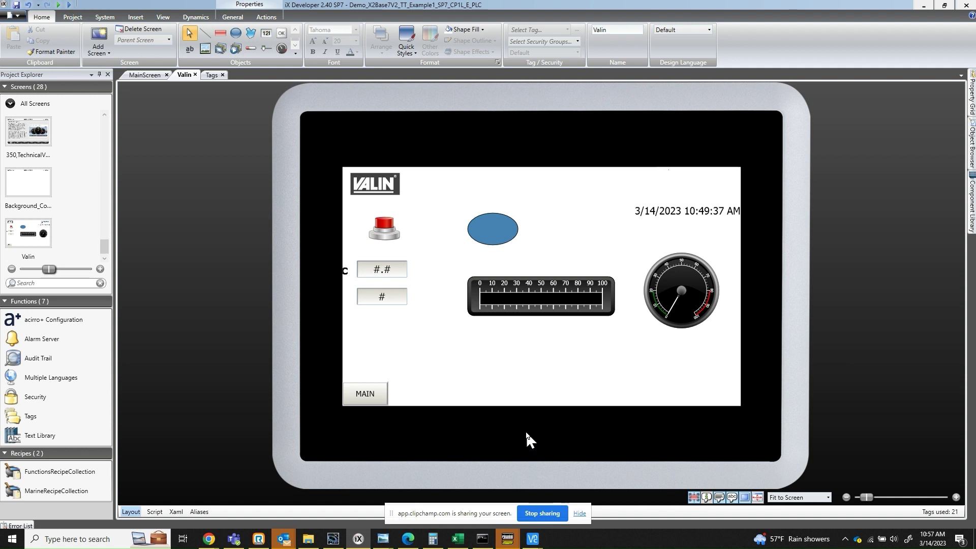
Switch to VNC Viewer and connect to the HMI panel at 192.168.250.3.
mouse_move(533, 542)
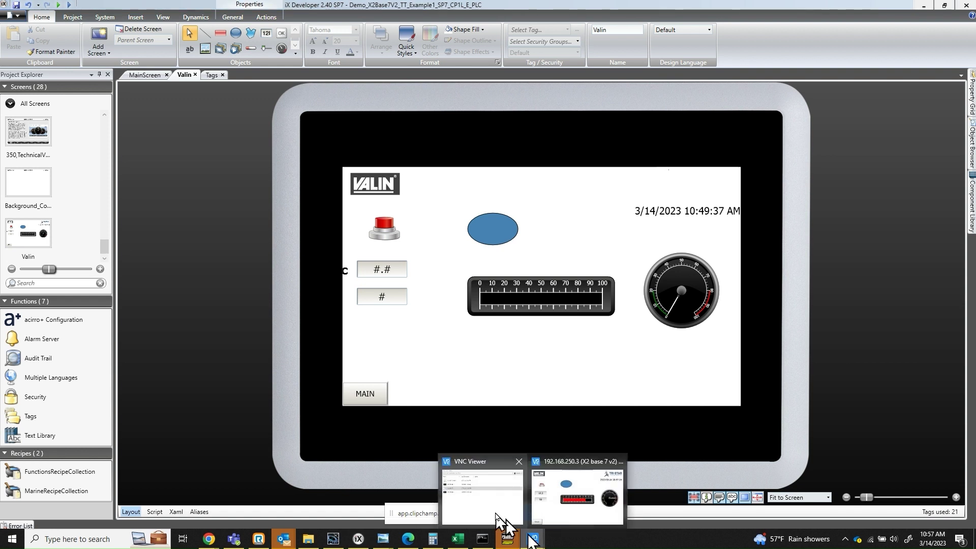
left_click(483, 506)
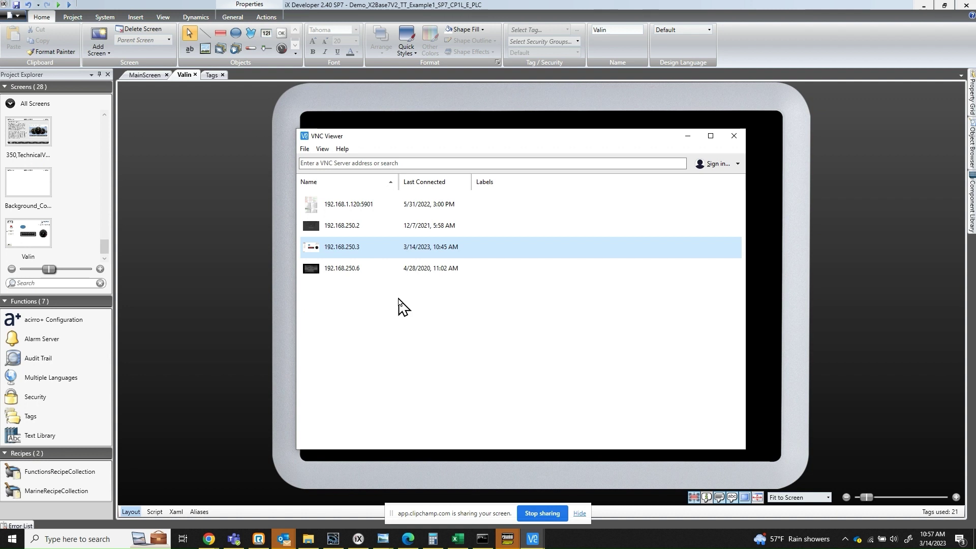
double_click(341, 252)
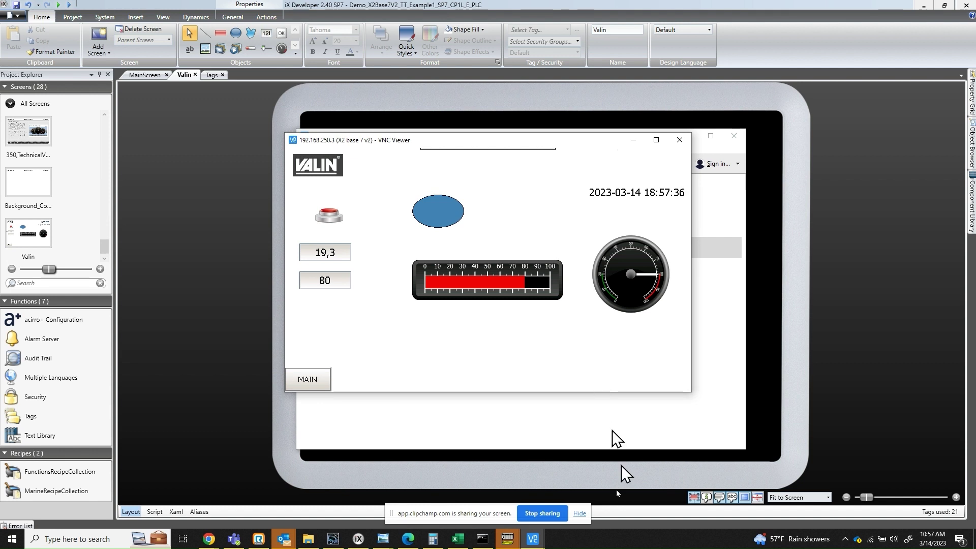
Switch to CX-Programmer, then shrink and reposition its window so the watch values sit beside the remote HMI view.
left_click(508, 541)
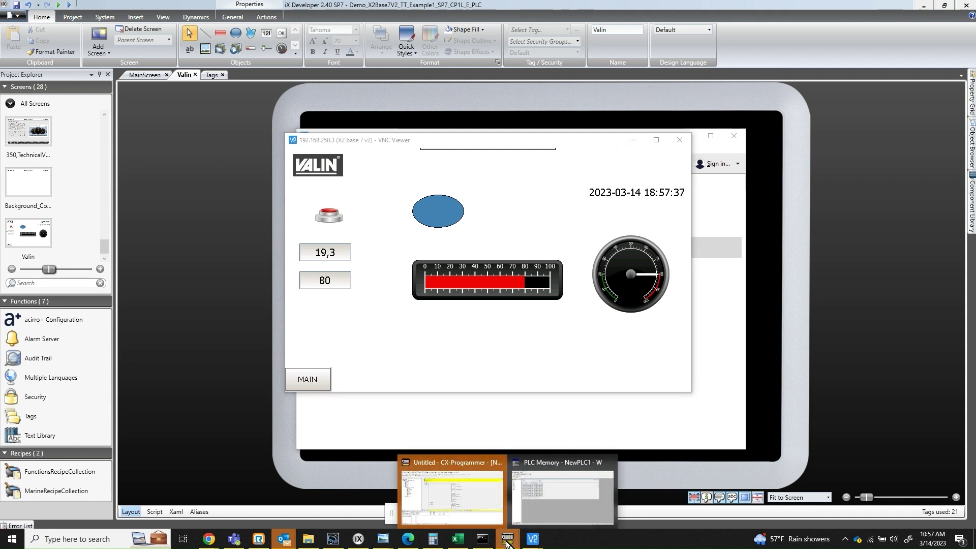
left_click(483, 509)
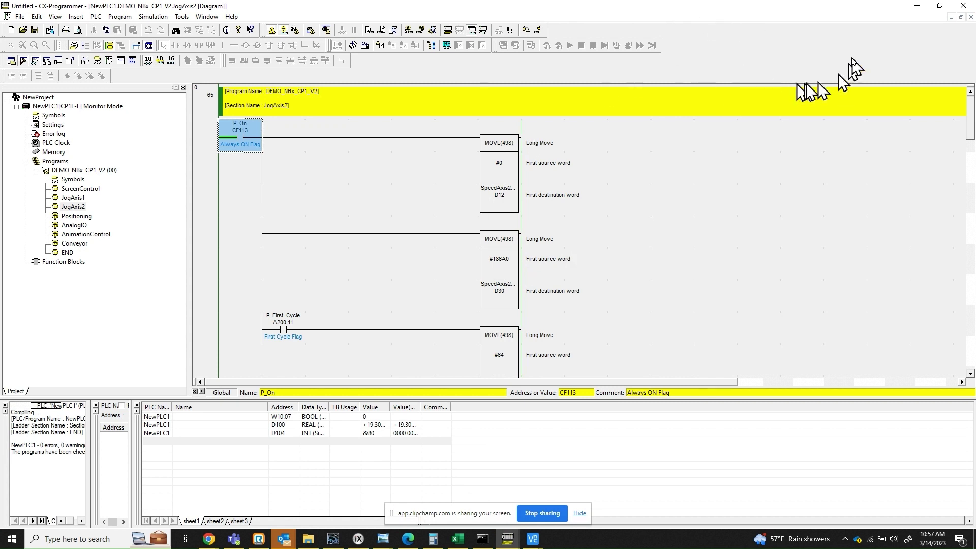
left_click(939, 6)
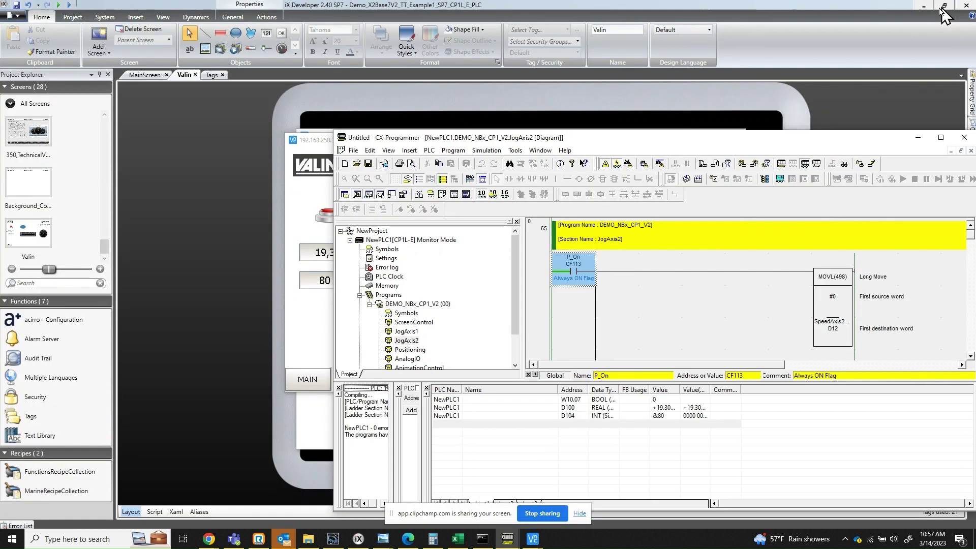
left_click_drag(335, 204, 692, 163)
left_click_drag(823, 140, 834, 51)
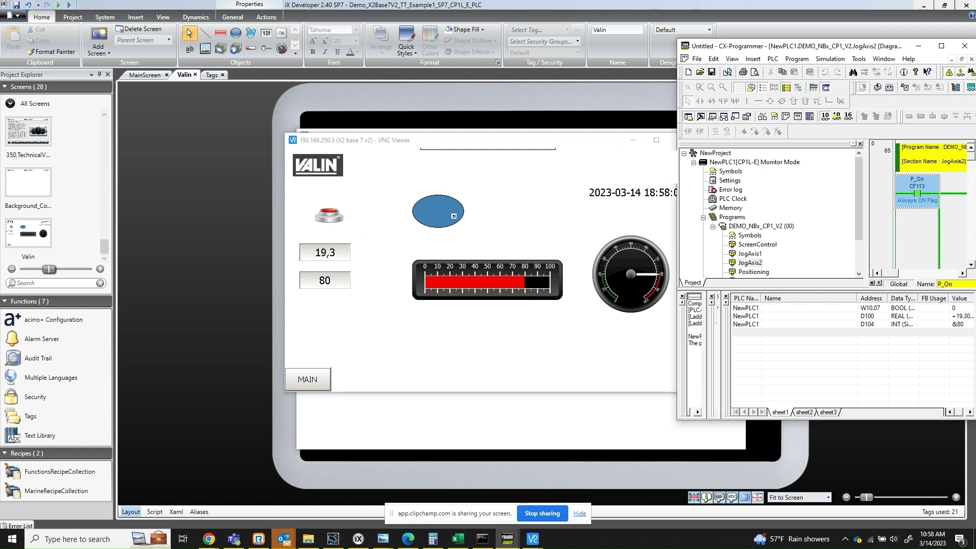
Test the red push button on the remote HMI by switching the lamp on and off again.
left_click(343, 228)
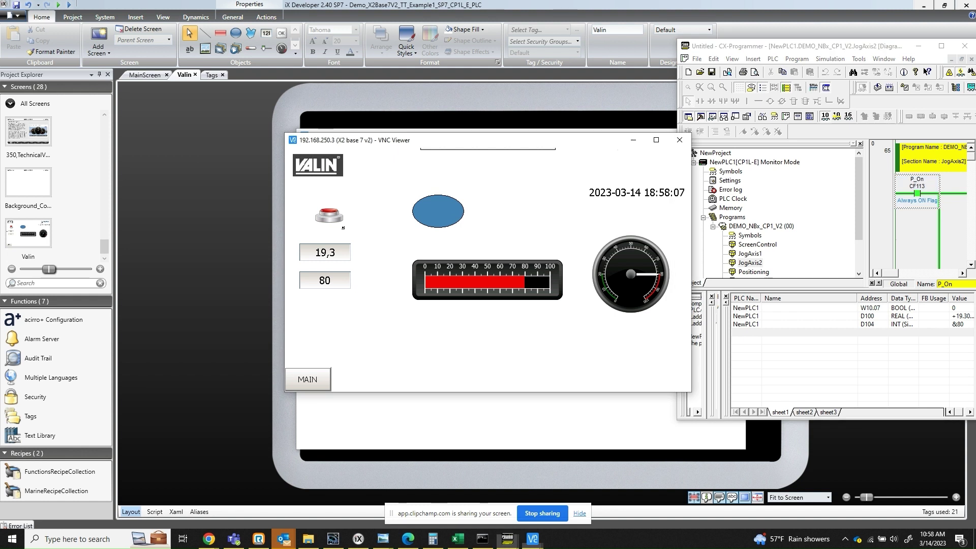
left_click(343, 220)
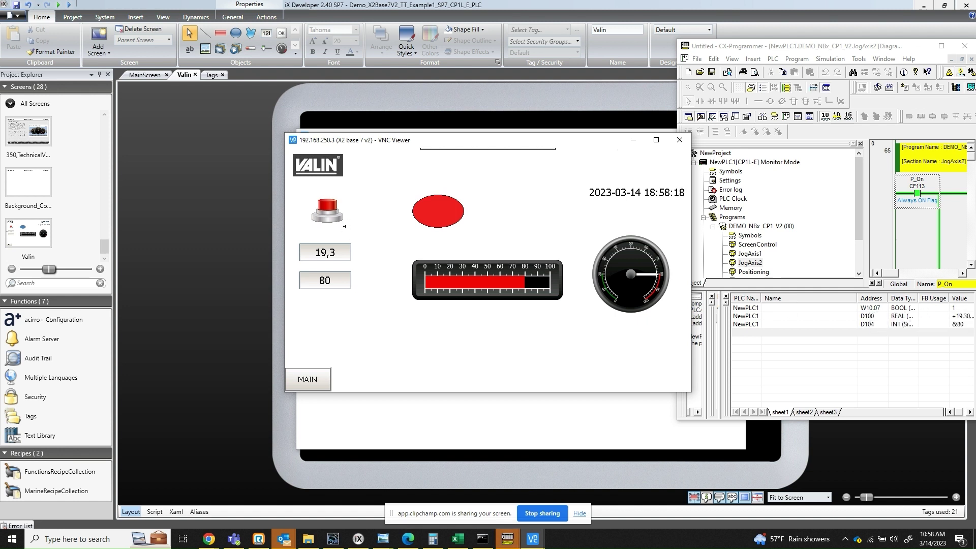
left_click(345, 227)
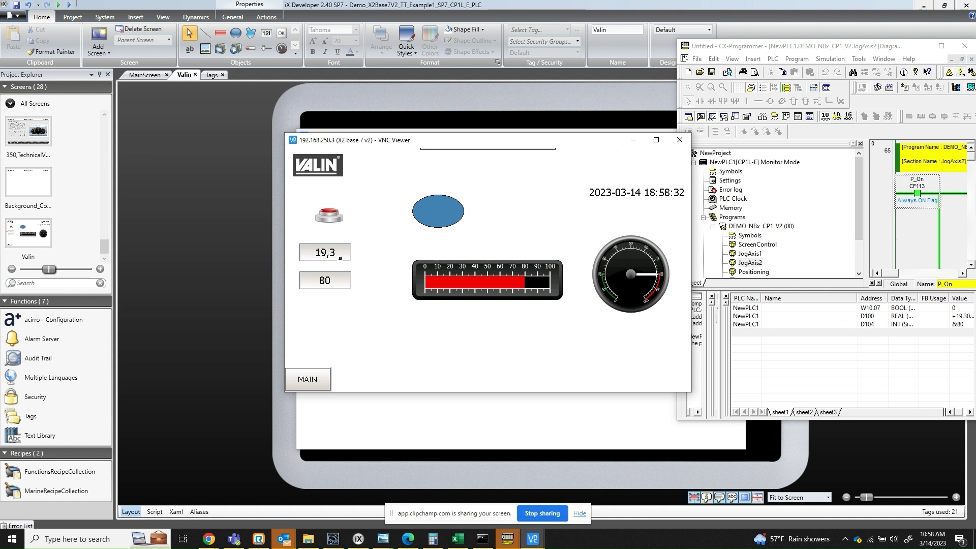
Set the upper numeric field on the remote HMI to 90,5.
left_click(340, 257)
left_click(548, 194)
left_click(500, 317)
left_click(542, 309)
left_click(504, 237)
Set the lower numeric field on the remote HMI to 20.
left_click(338, 282)
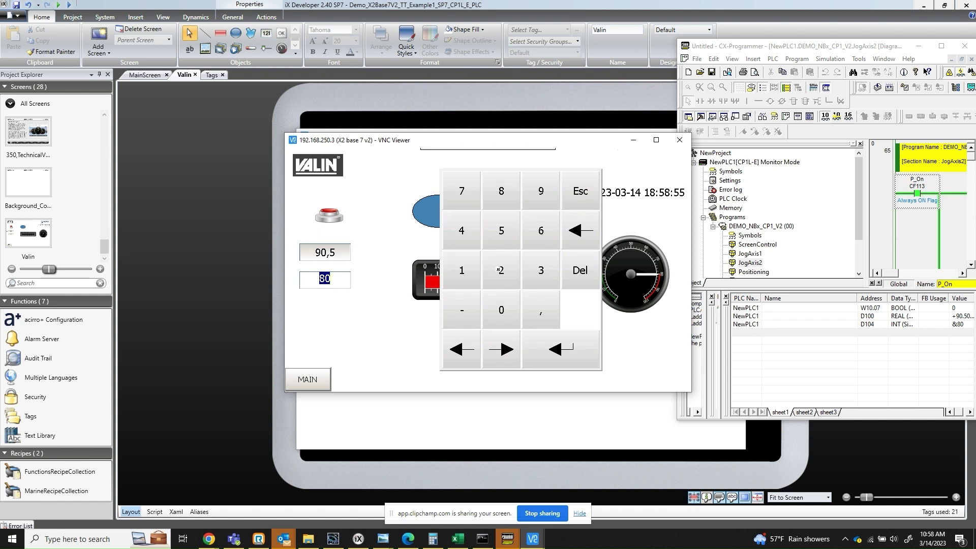
left_click(503, 275)
left_click(503, 310)
left_click(561, 350)
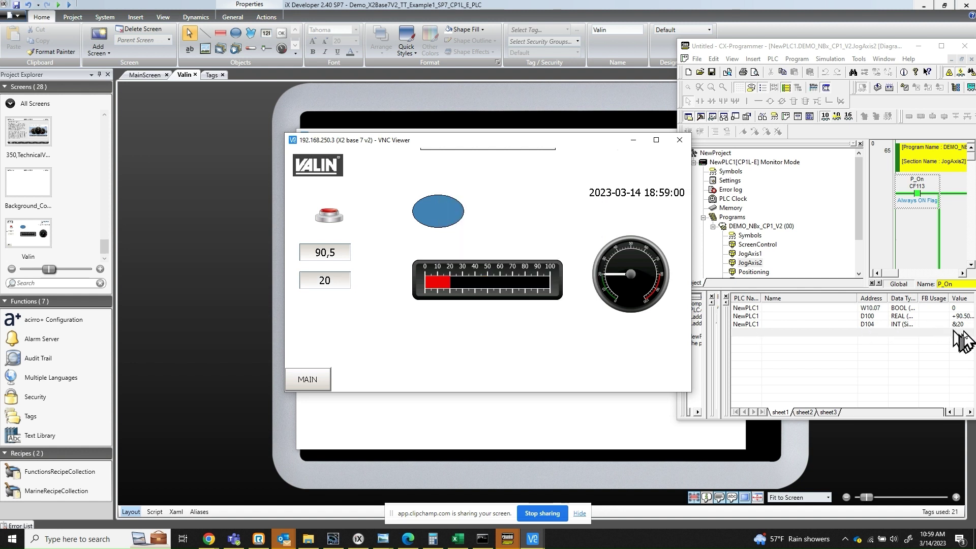